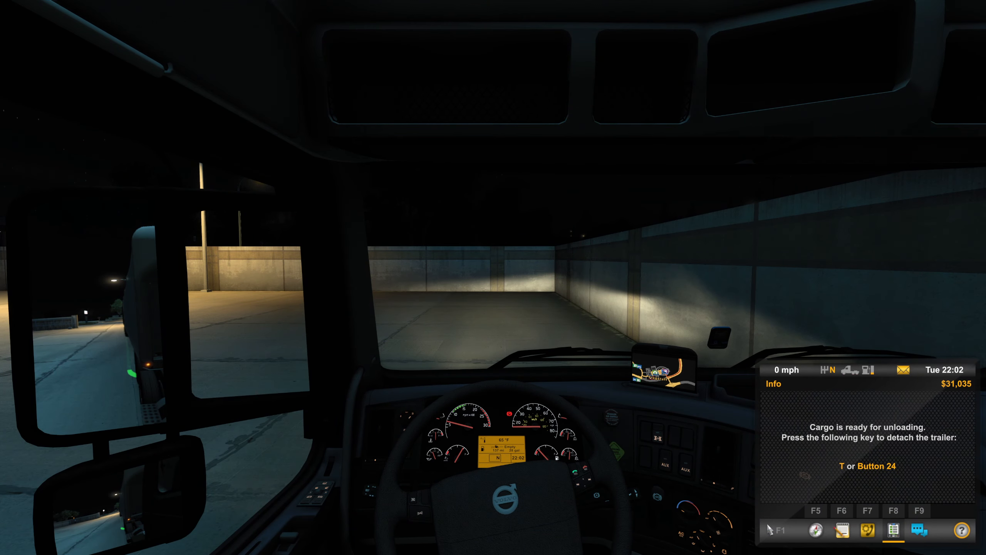
Shut off the engine and swing the exterior camera around the cab and Wallbert trailer
key("e")
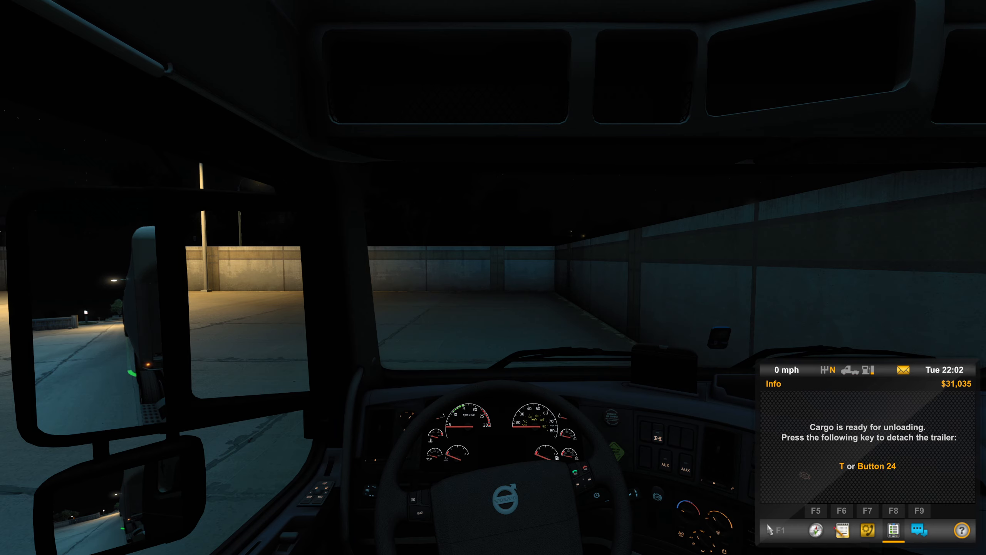
key("2")
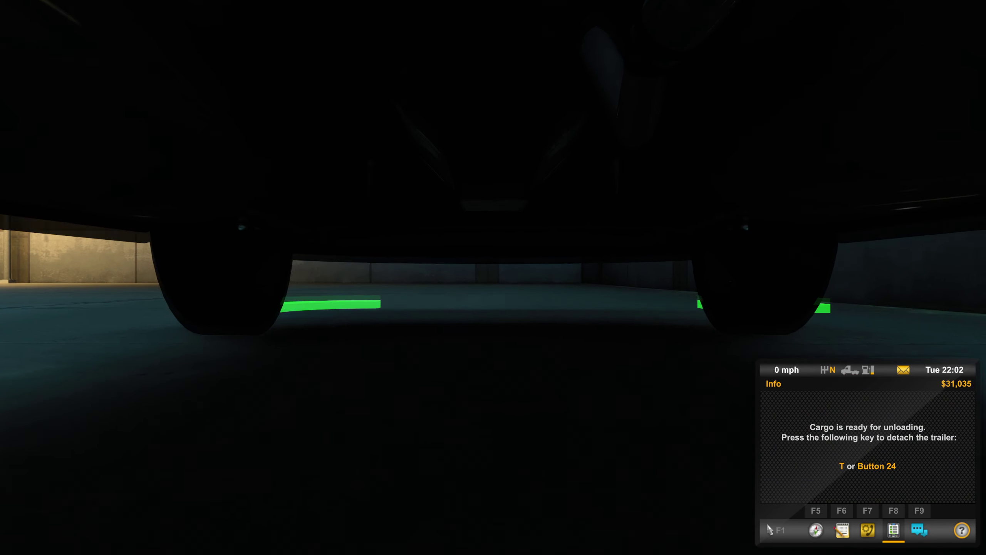
left_click_drag(493, 278, 308, 278)
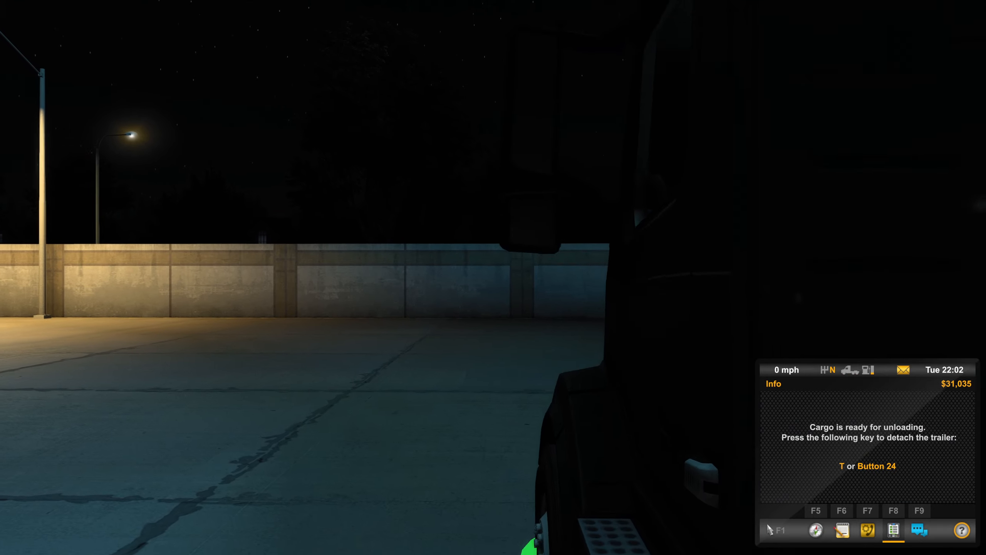
left_click_drag(493, 278, 308, 277)
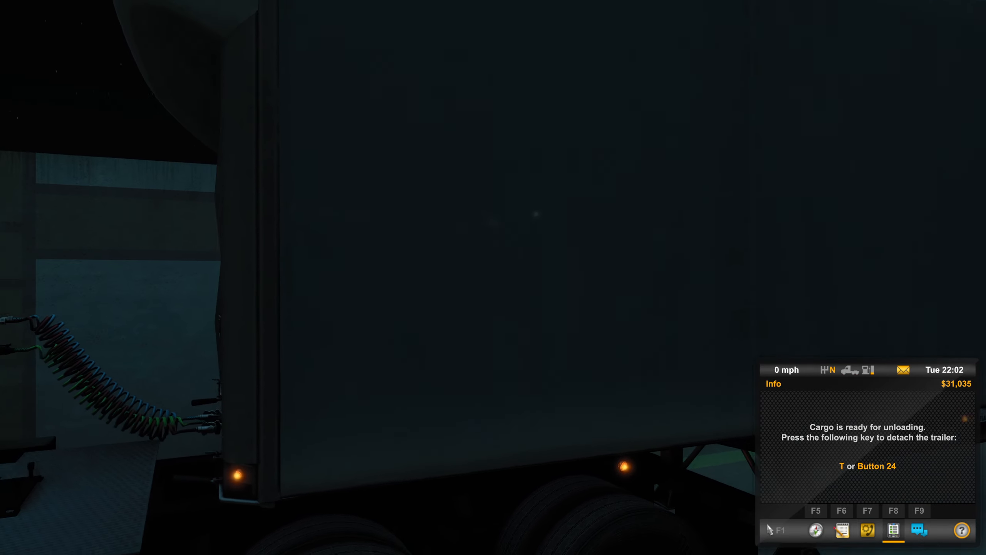
left_click_drag(493, 278, 308, 277)
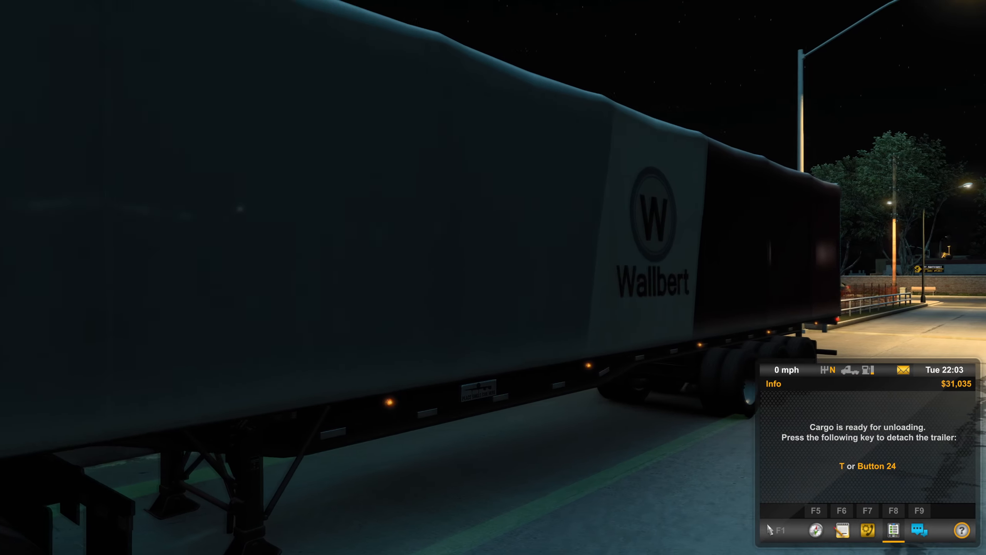
Look under the trailer side, then detach the trailer with T to finish the job
left_click_drag(494, 278, 309, 277)
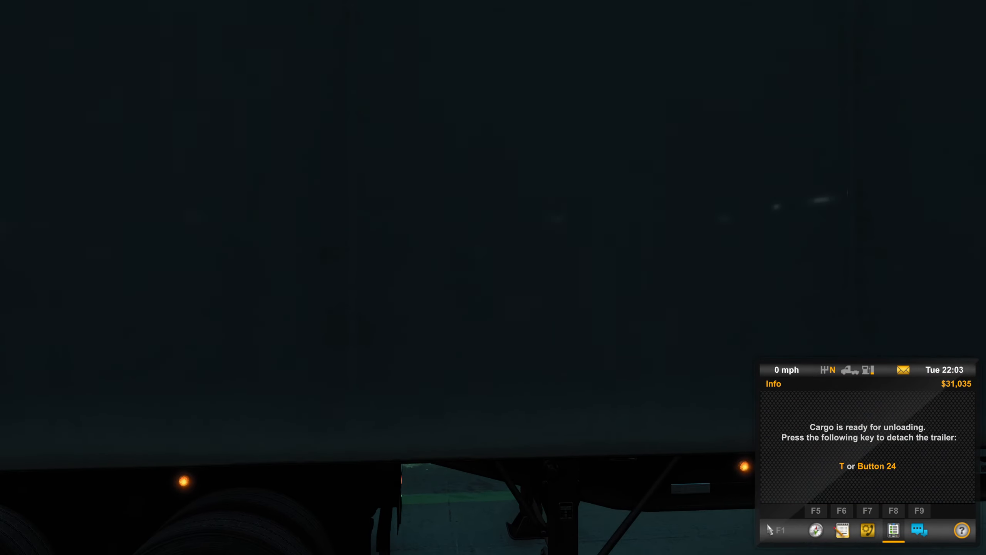
left_click_drag(493, 278, 308, 277)
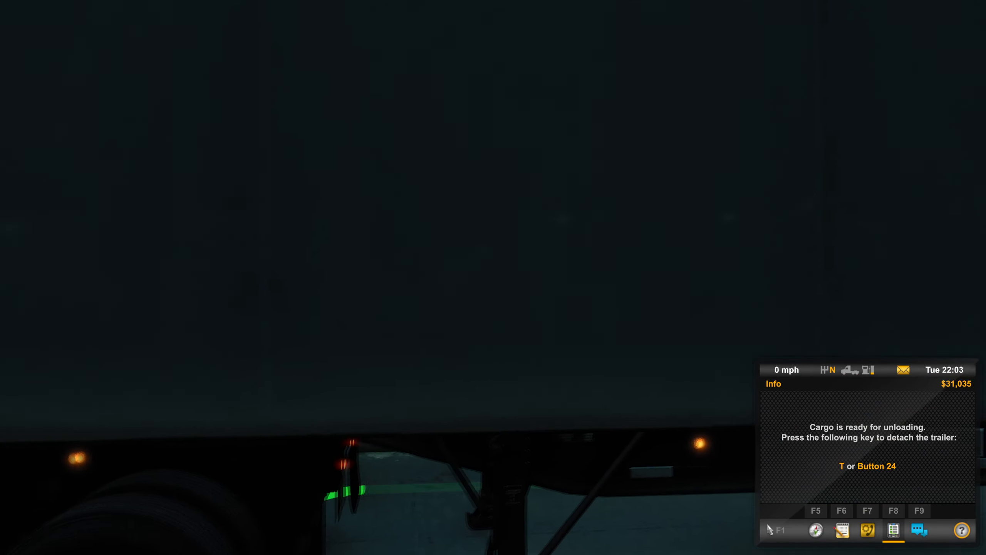
key("t")
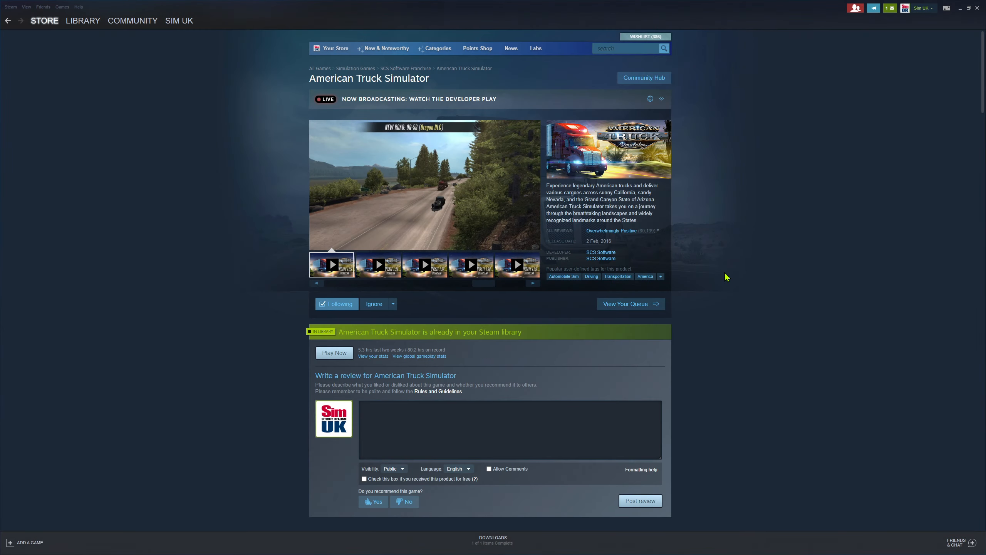
Browse File Explorer to Documents > American Truck Simulator
key("super+e")
double_click(462, 146)
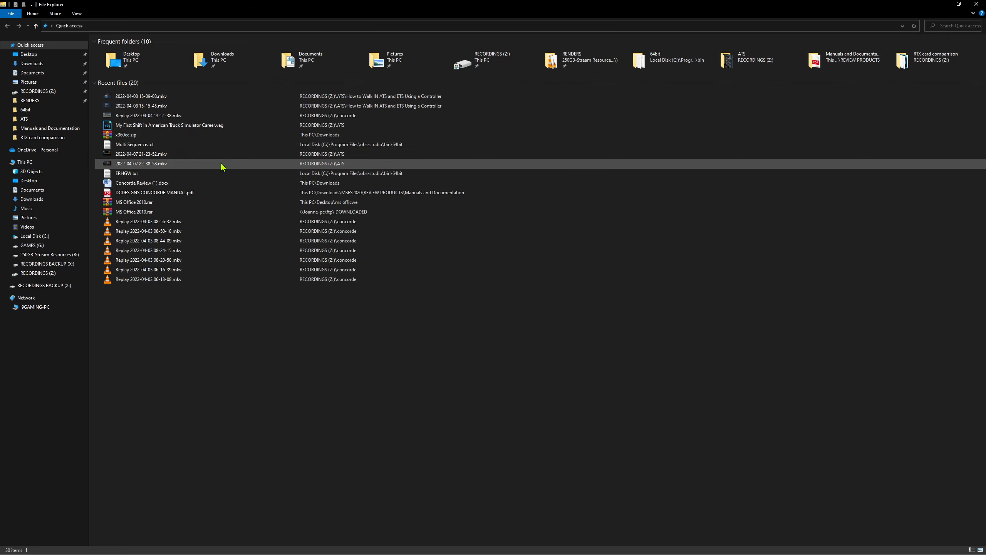
left_click(31, 190)
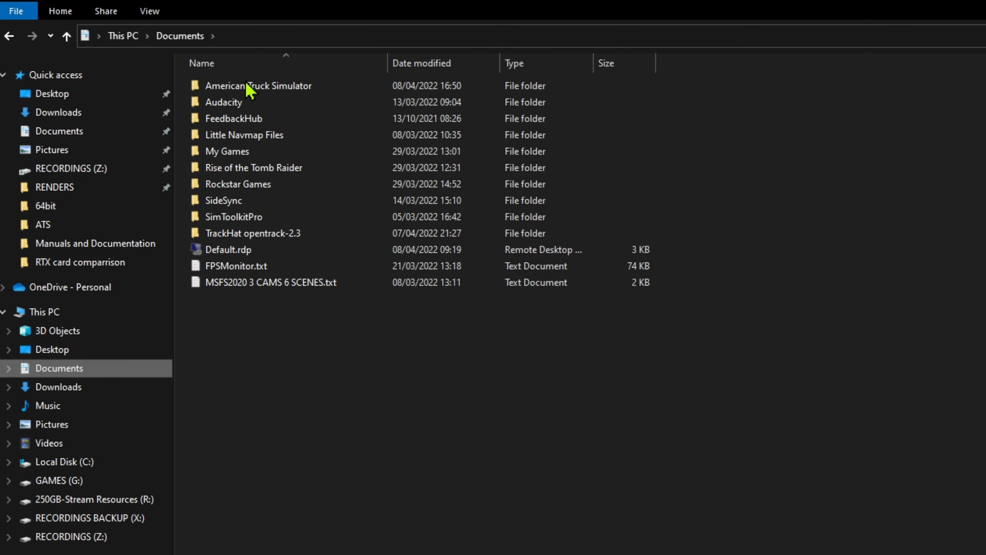
double_click(249, 88)
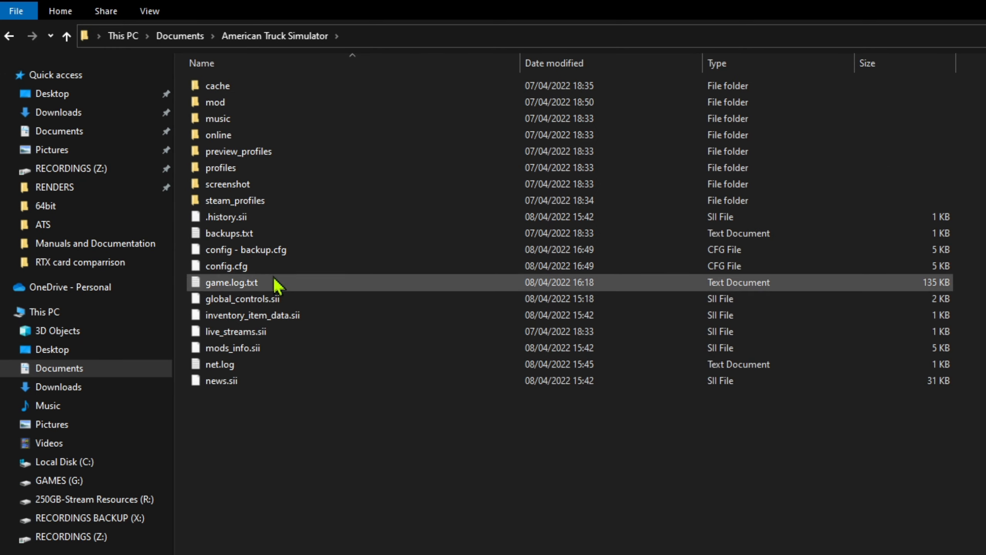
Copy config.cfg as a backup and bring up its context menu again
left_click(231, 265)
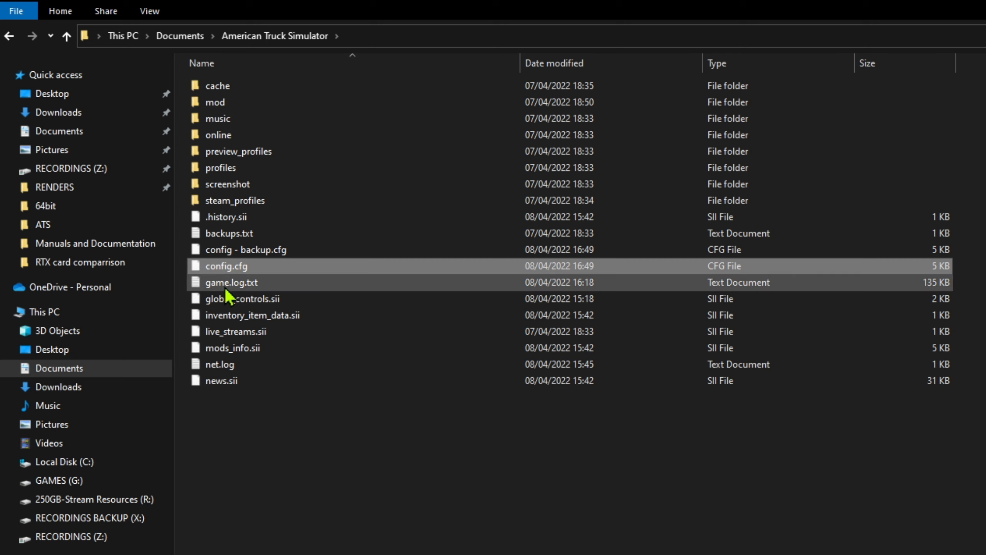
right_click(227, 268)
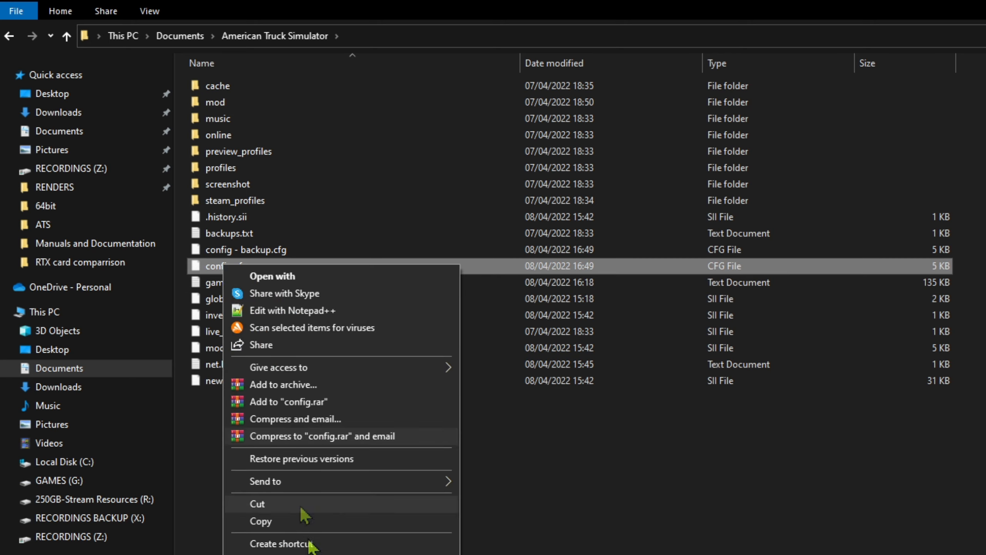
left_click(307, 522)
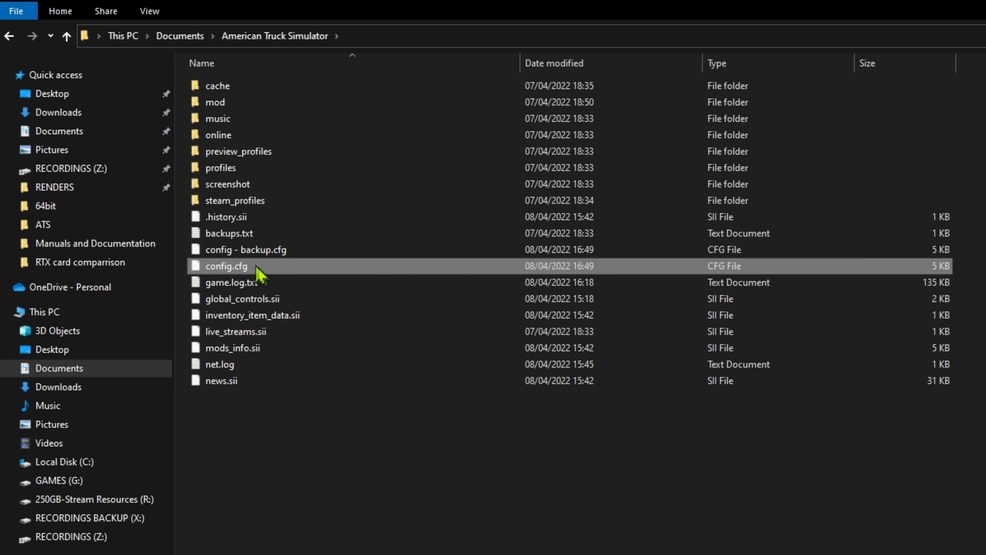
left_click(245, 250)
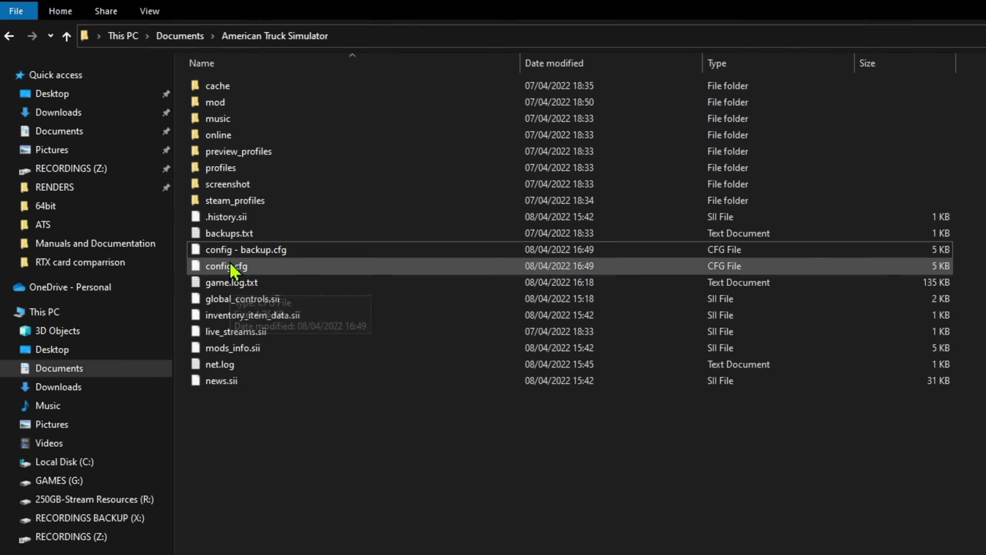
left_click(231, 266)
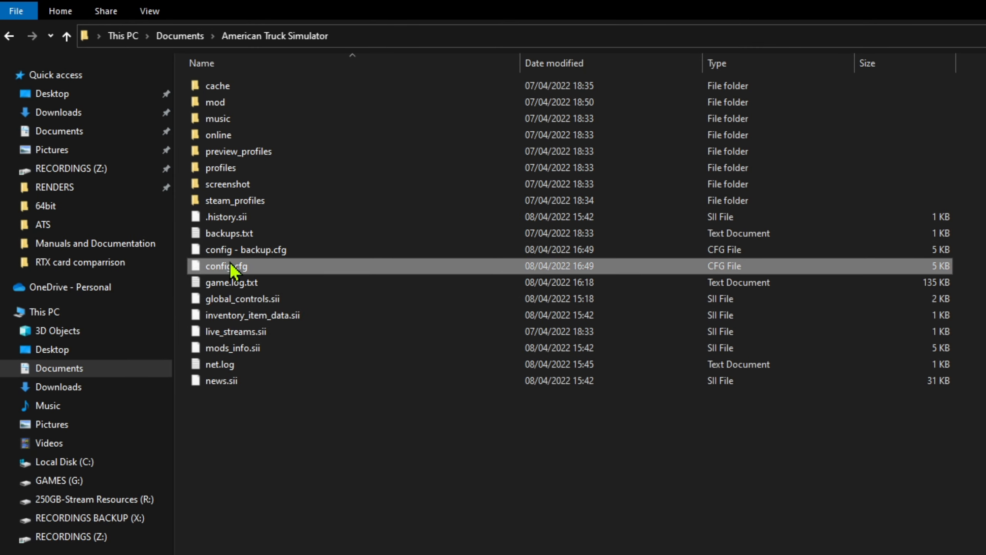
right_click(231, 266)
Edit config.cfg in Notepad++ and find the g_developer setting
left_click(298, 306)
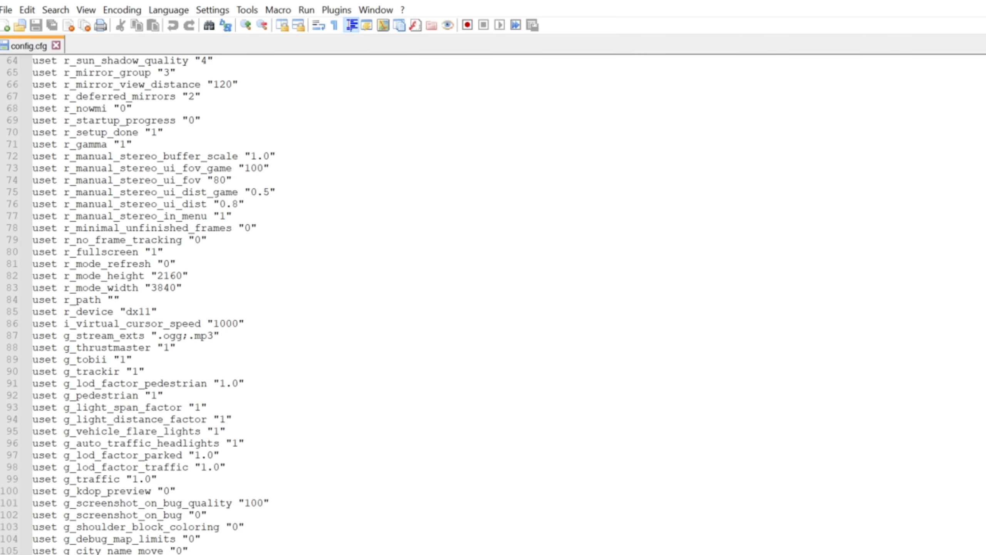
left_click(646, 371)
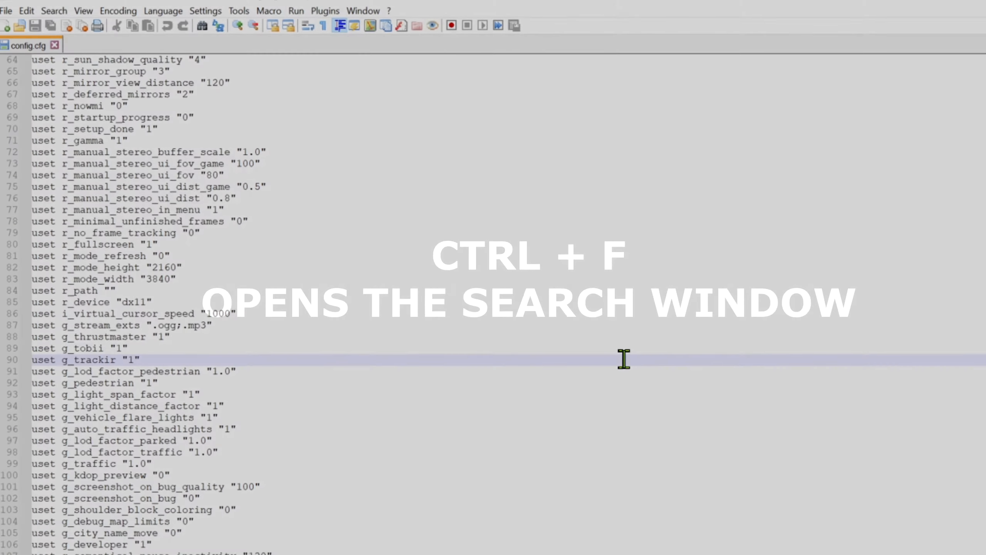
key("ctrl+f")
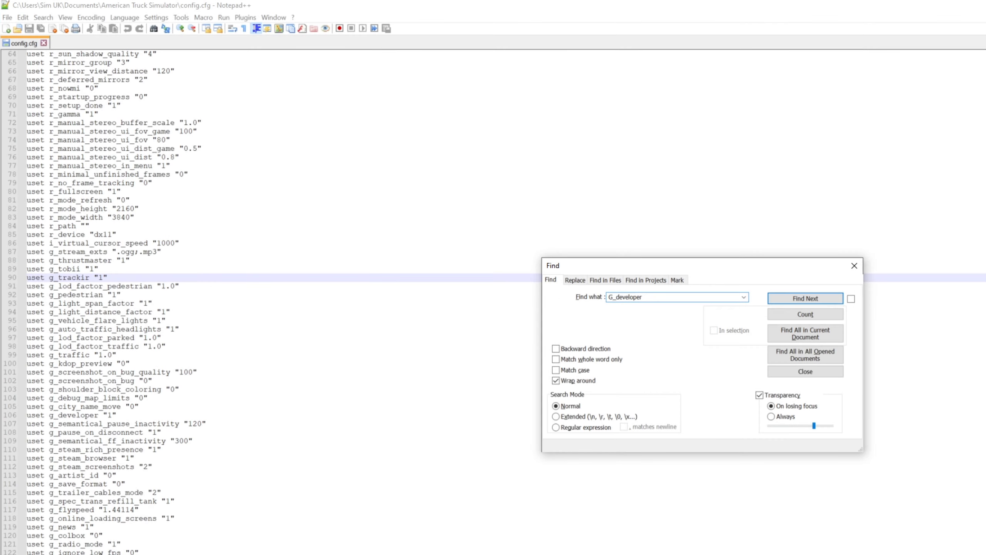
key("Return")
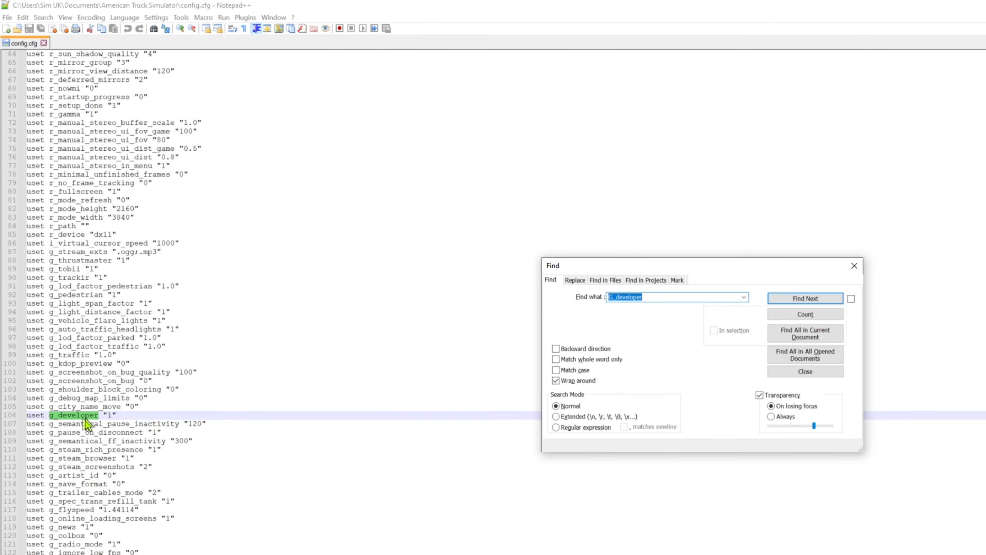
Replace g_developer's value with "1" on line 106
left_click(112, 415)
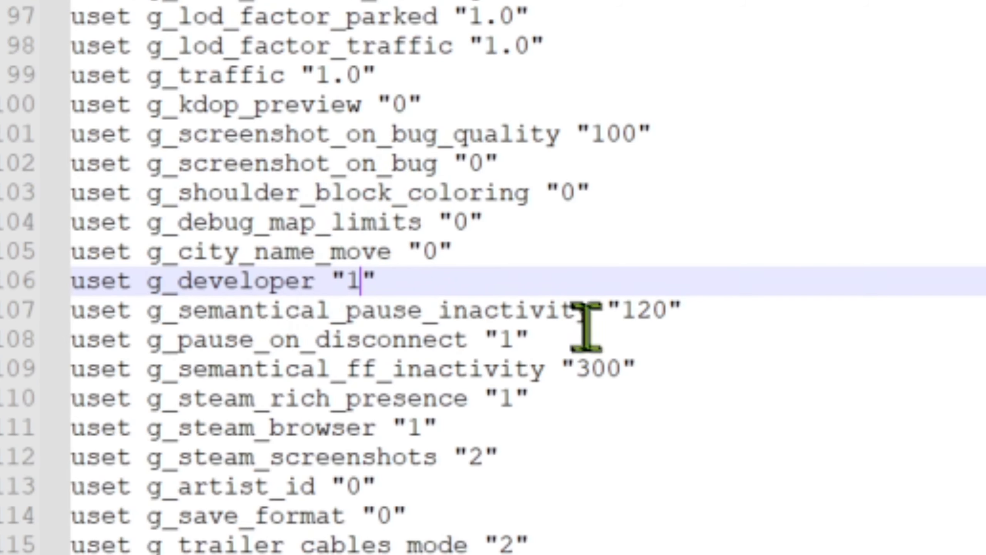
key("BackSpace")
type("0")
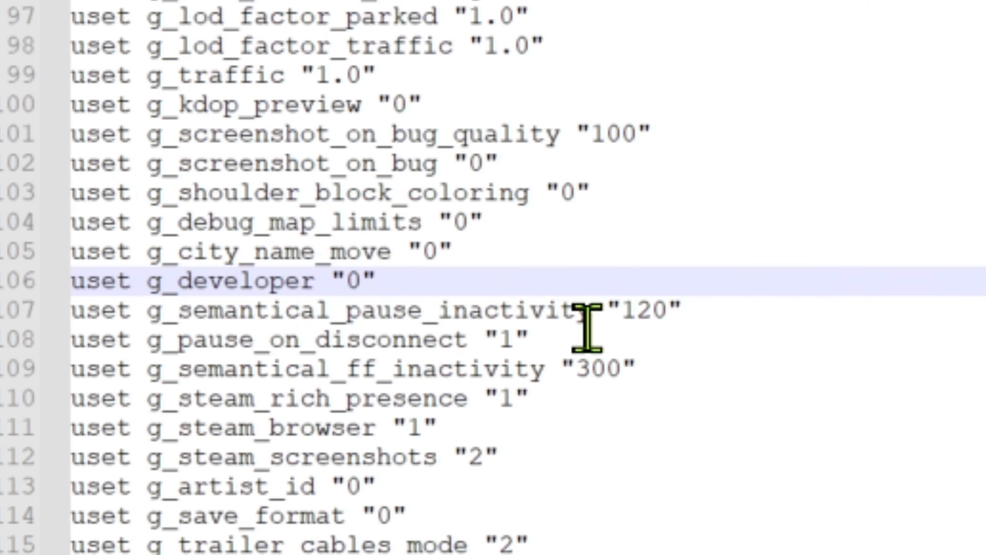
type("1")
key("BackSpace")
key("BackSpace")
type("1")
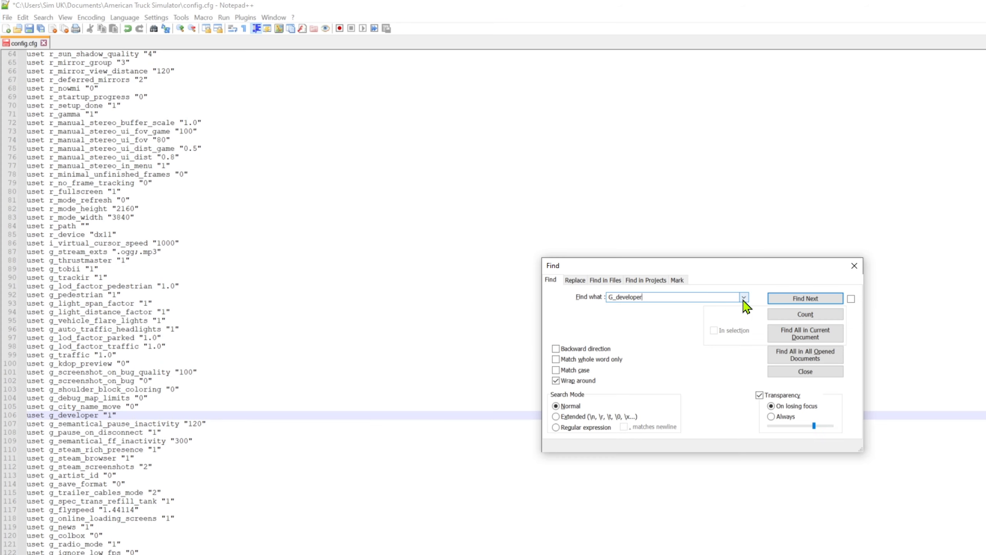
left_click(743, 298)
Find the g_console setting using the earlier 'console' search term
left_click(728, 322)
left_click(612, 299)
type("g")
key("Return")
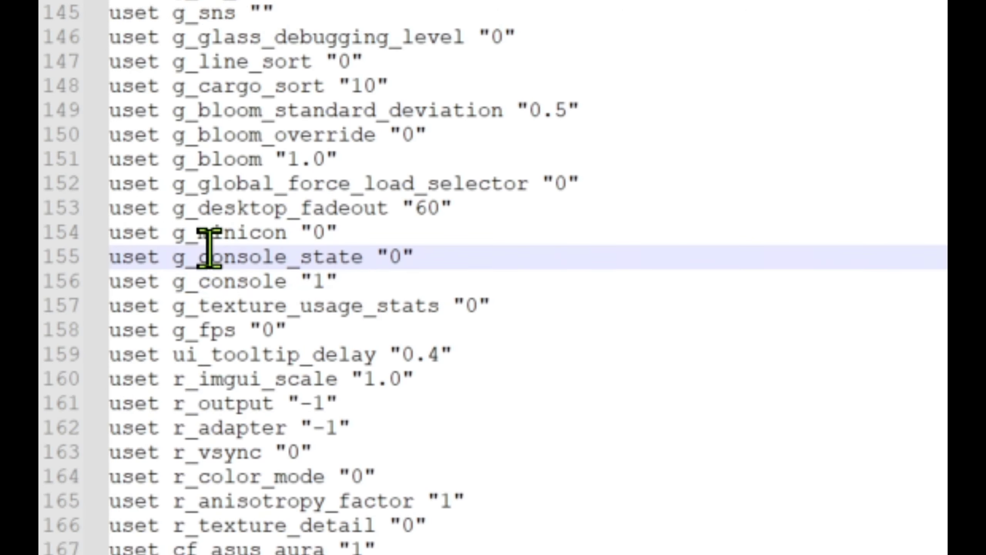
left_click_drag(199, 257, 367, 257)
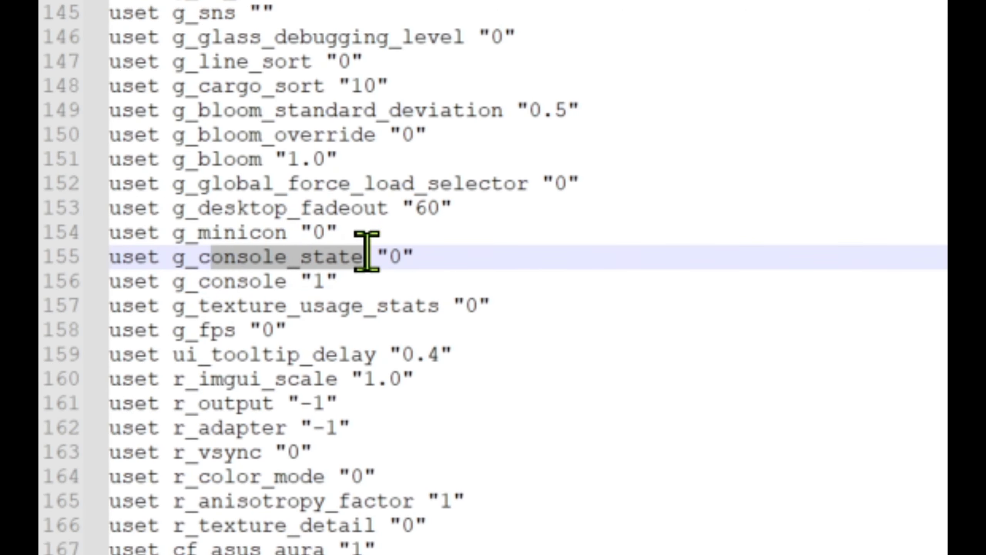
double_click(231, 281)
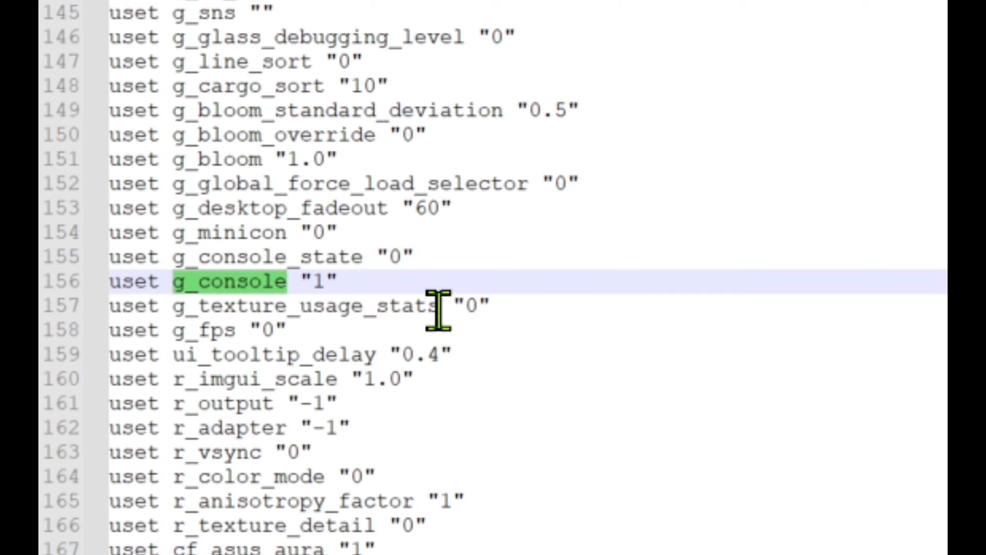
Change uset g_console from "0" to "1" and close the saved file
left_click(324, 276)
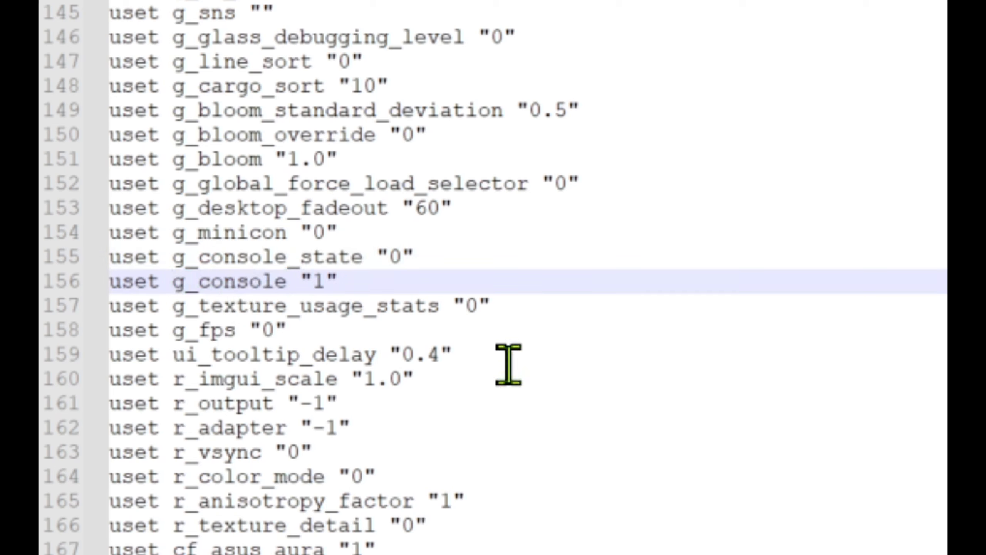
key("BackSpace")
type("0")
key("BackSpace")
type("1")
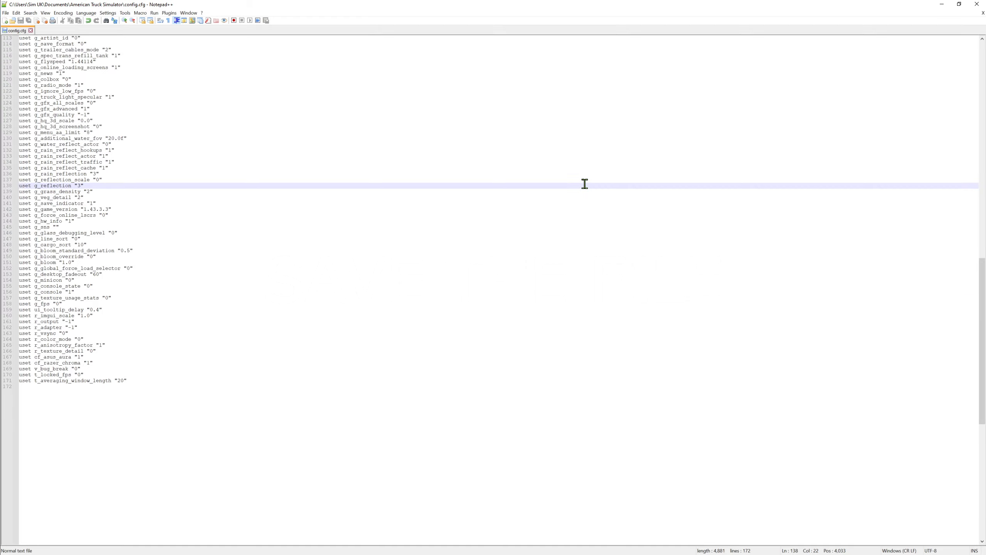
left_click(977, 4)
Close the game's documents folder window, returning to Steam
left_click(549, 265)
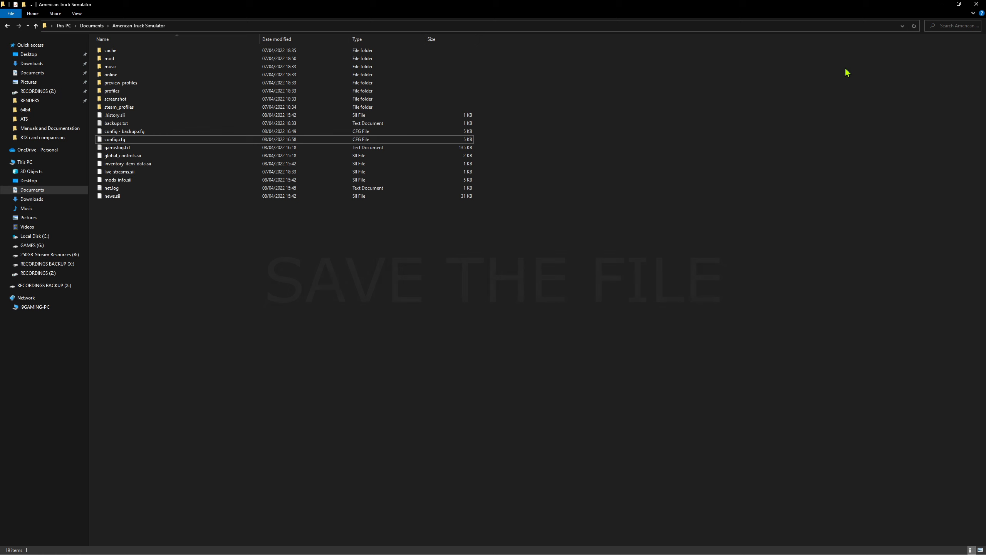
left_click(977, 4)
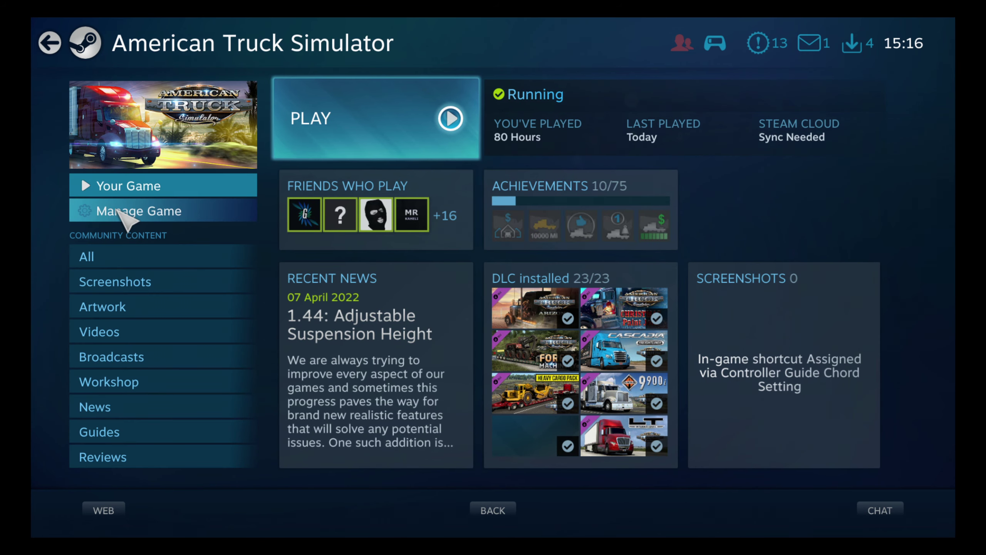
Reach Controller Configuration via Manage Game and dismiss the Configuration Support Disabled warning
left_click(127, 219)
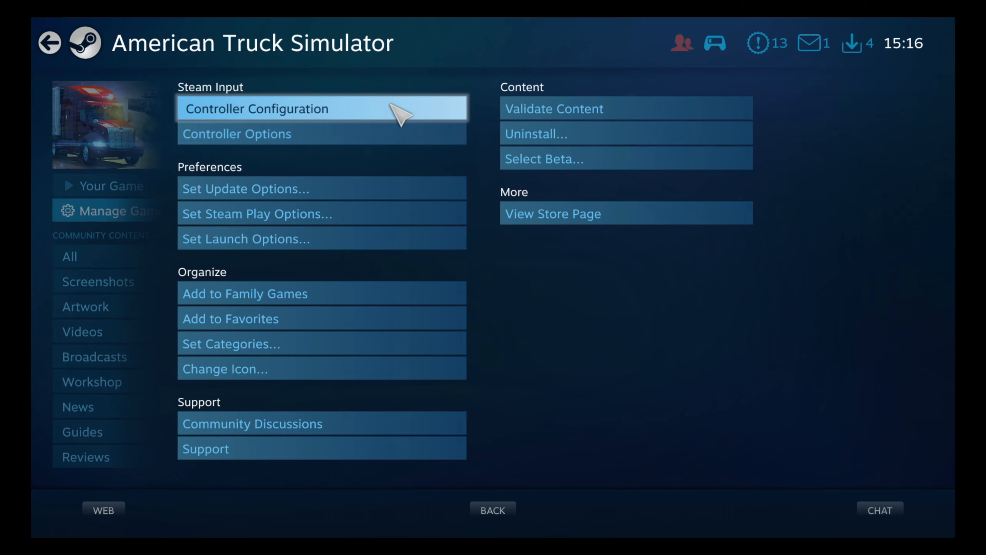
left_click(400, 114)
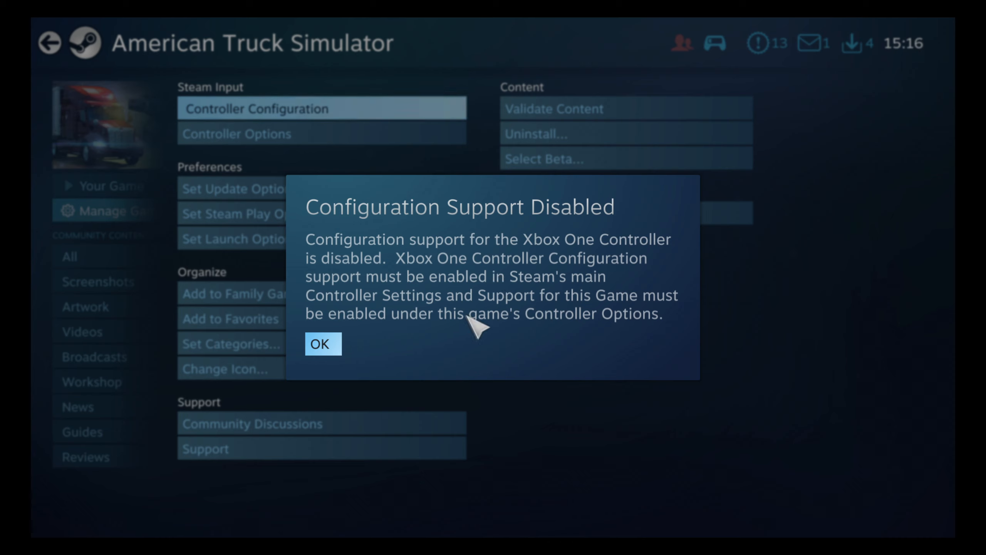
left_click(320, 344)
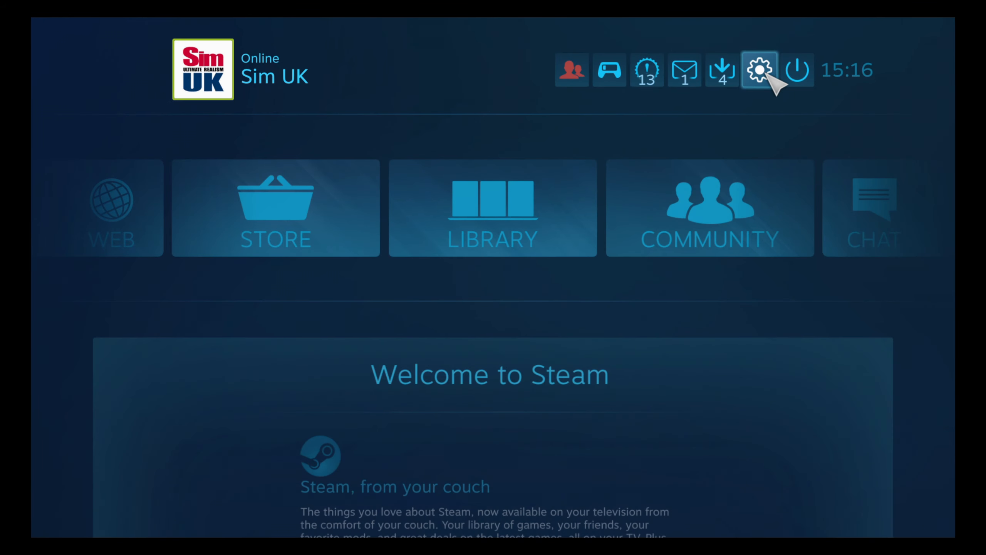
Enable Xbox Configuration Support in Steam's Controller Settings
left_click(761, 71)
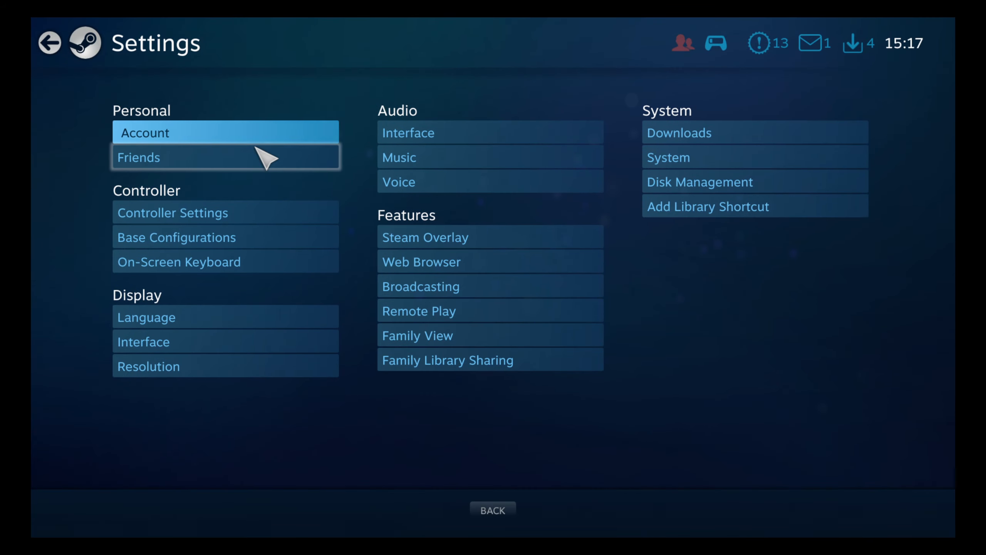
left_click(235, 224)
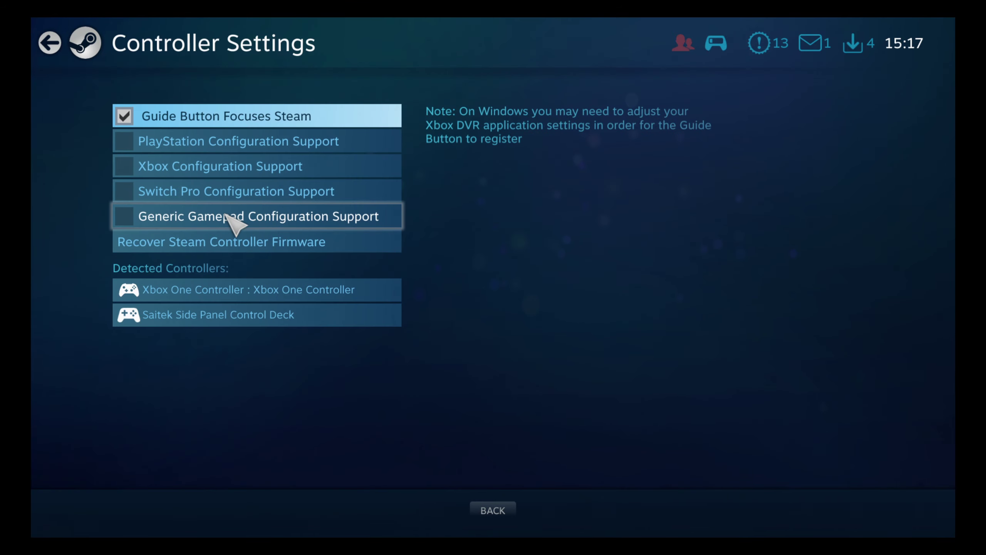
left_click(183, 168)
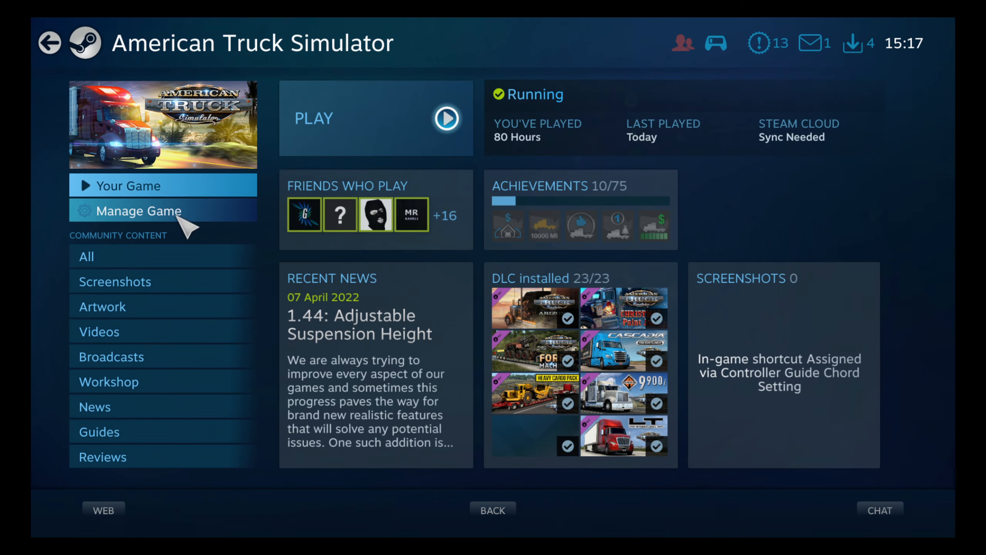
Confirm the game's Controller Options on the global setting and enter its Controller Configuration
left_click(185, 224)
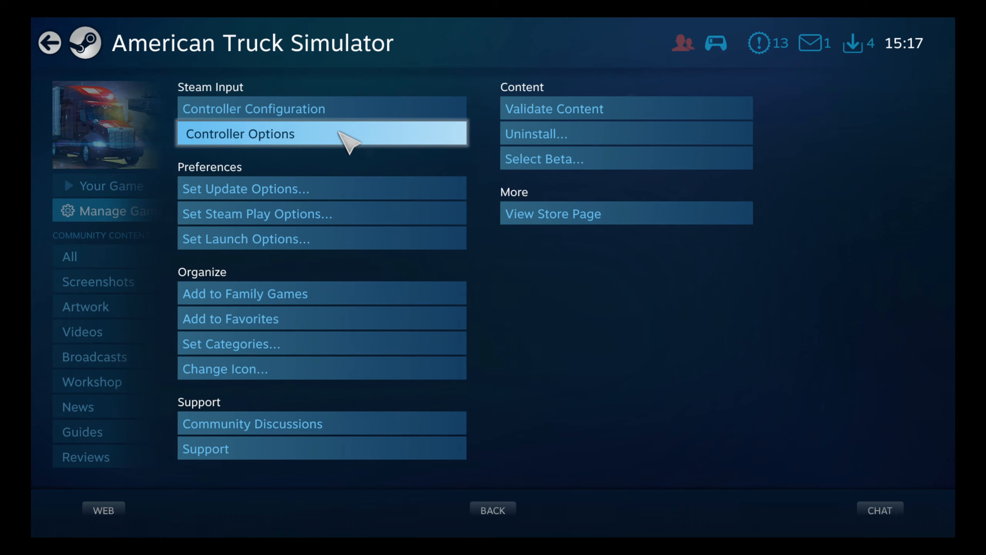
left_click(348, 137)
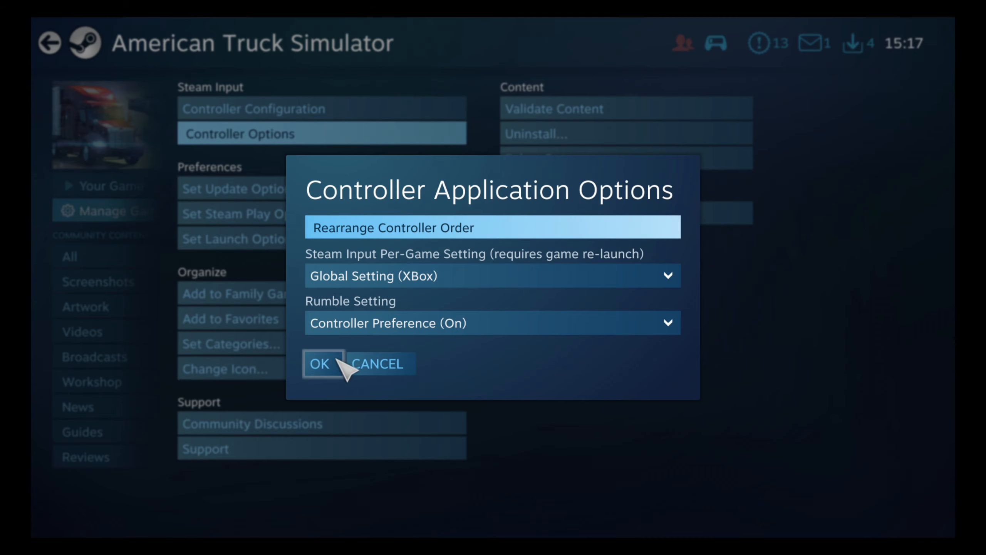
left_click(320, 363)
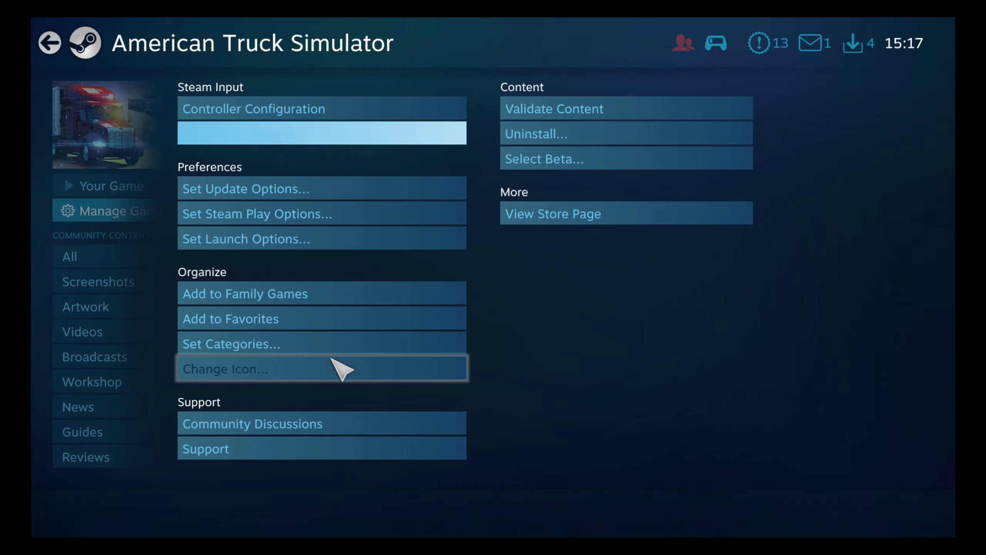
left_click(312, 109)
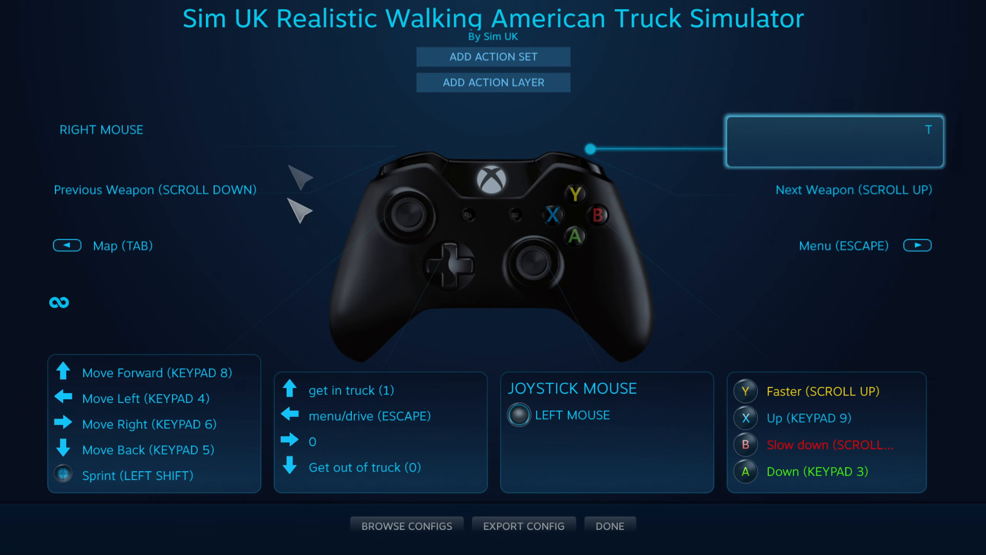
Browse the community configurations and upvote the first official one
left_click(407, 526)
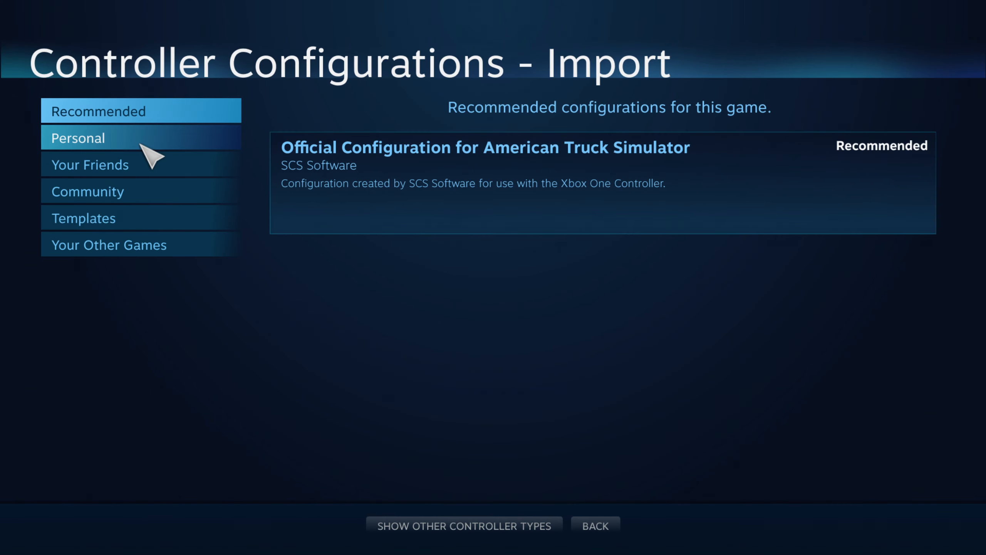
left_click(88, 191)
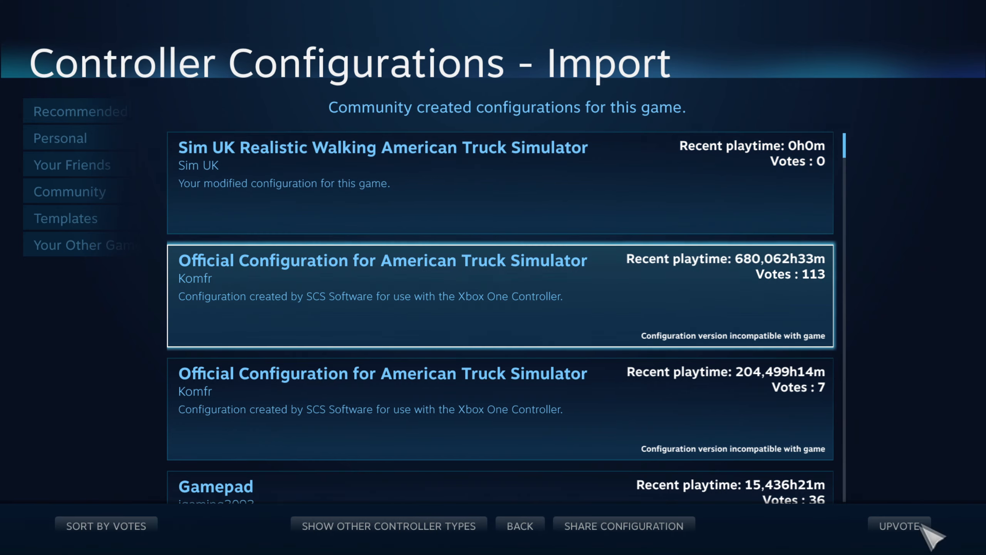
left_click(900, 526)
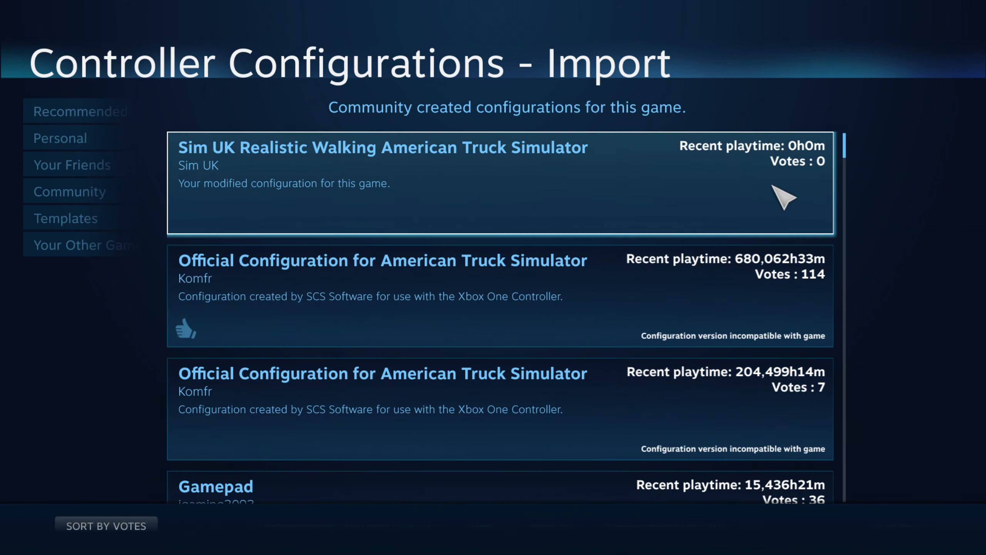
Apply the Sim UK Realistic Walking configuration and return to the controller configuration
left_click(786, 193)
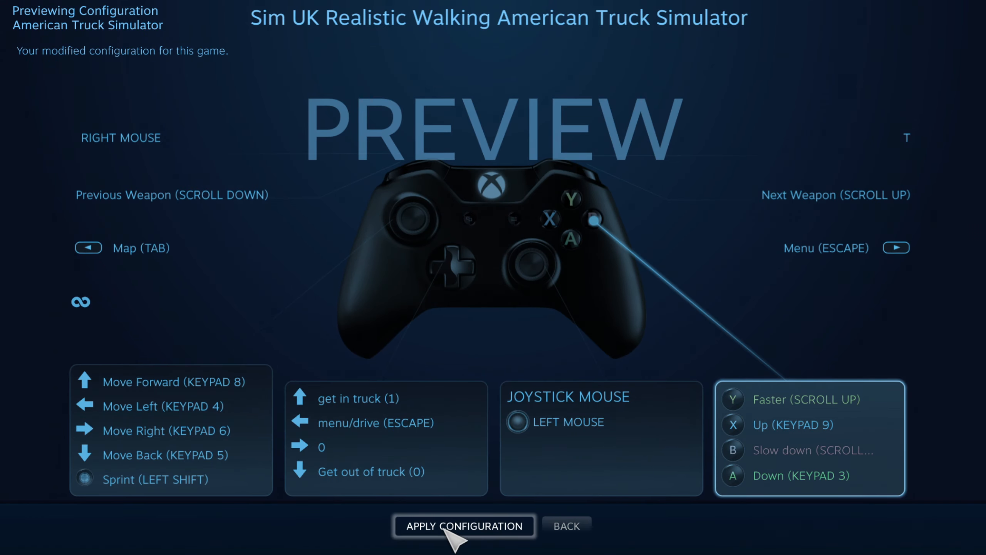
left_click(454, 532)
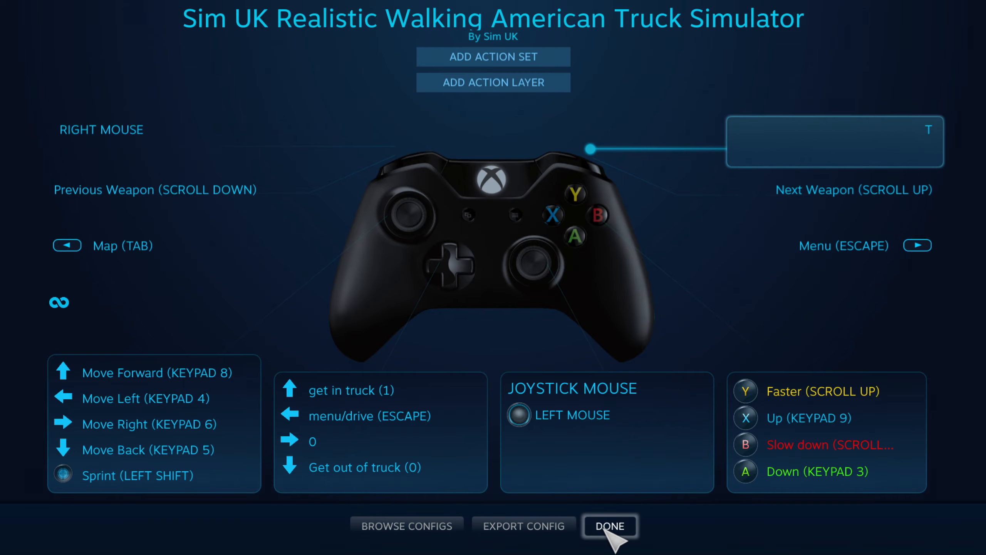
left_click(610, 526)
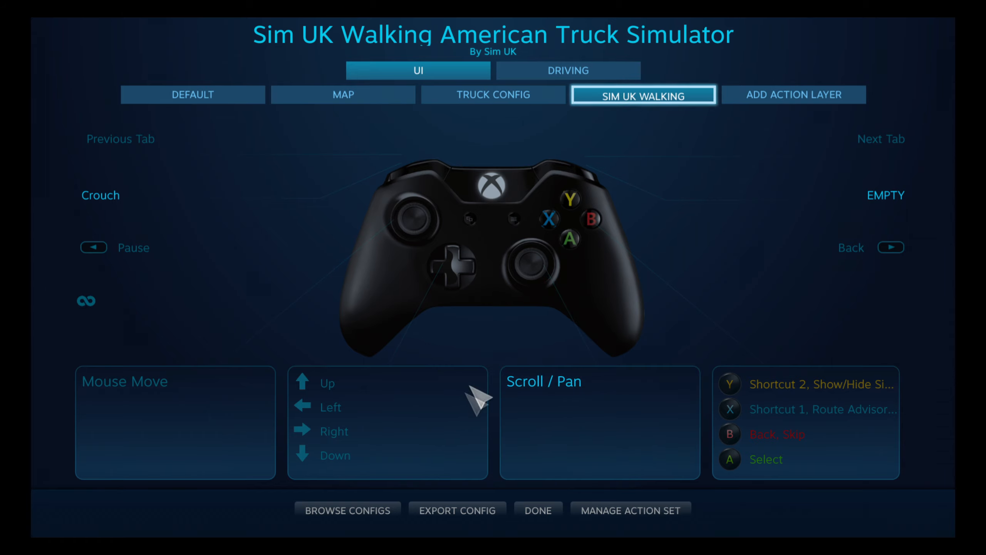
Preview the Keyboard (WASD) and Mouse template from the Templates list
left_click(347, 510)
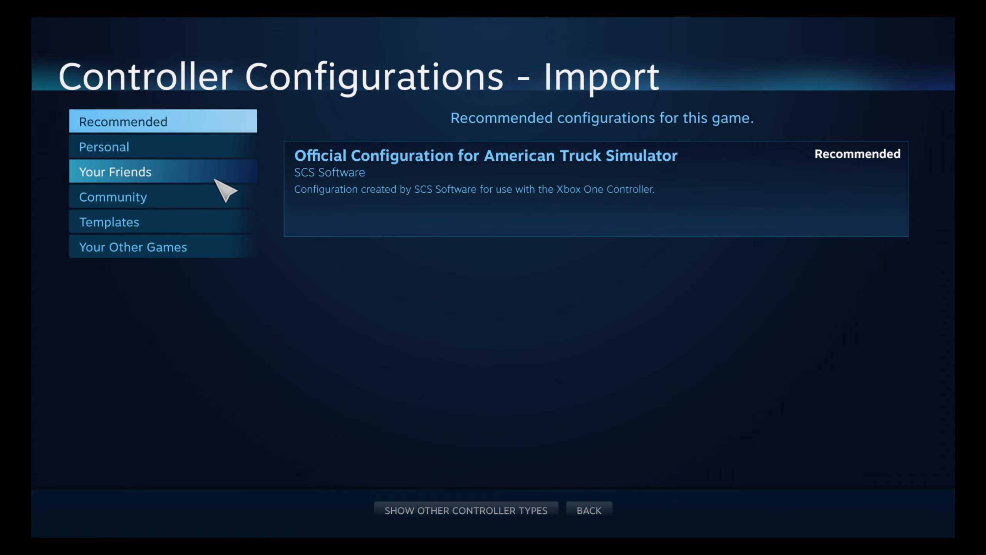
left_click(194, 224)
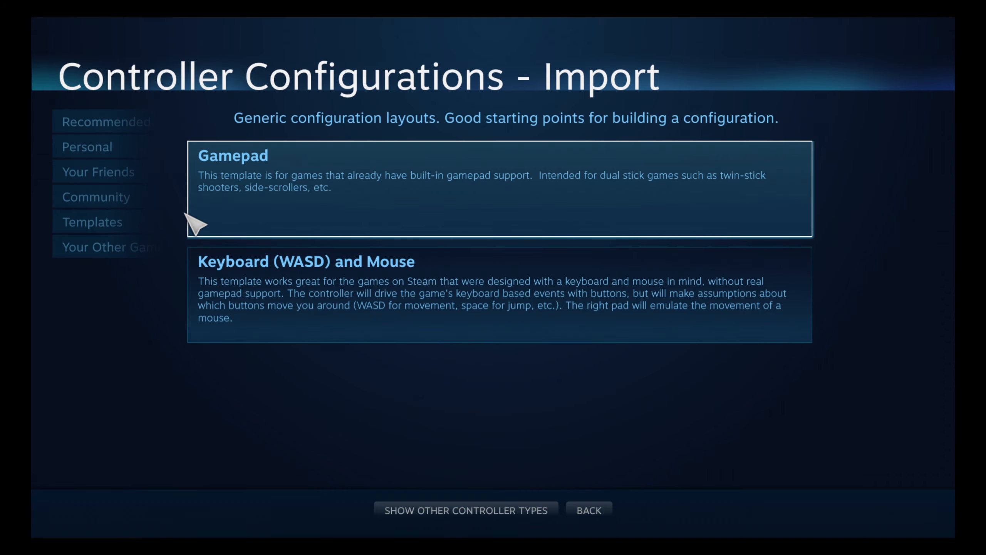
left_click(266, 269)
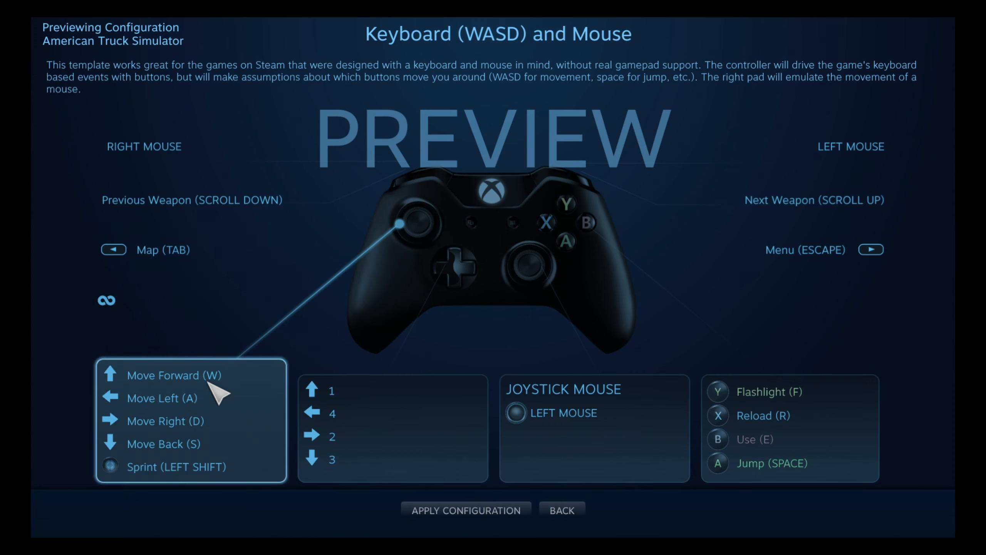
Inspect the WASD panel's forward (W) activator, then back out to the directional pad bindings
left_click(218, 392)
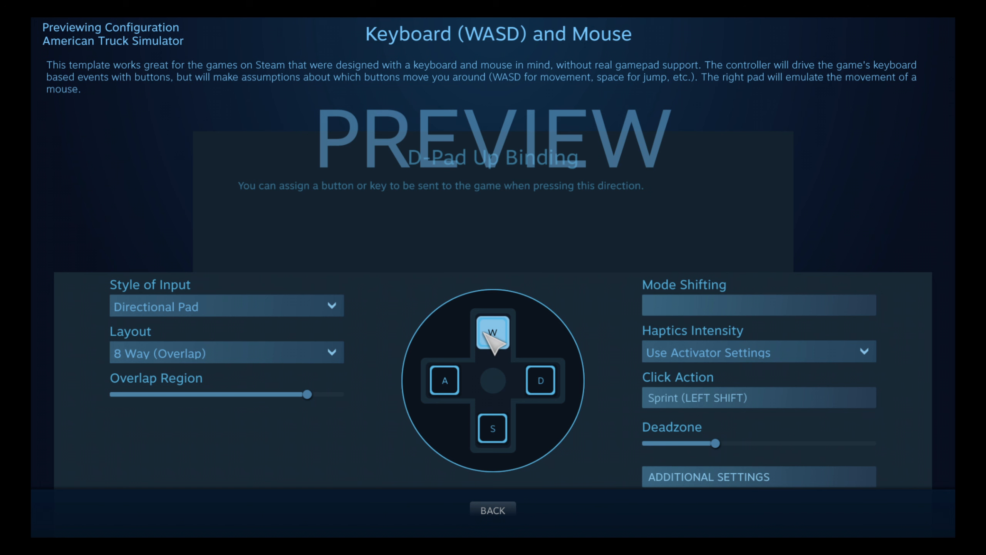
left_click(493, 338)
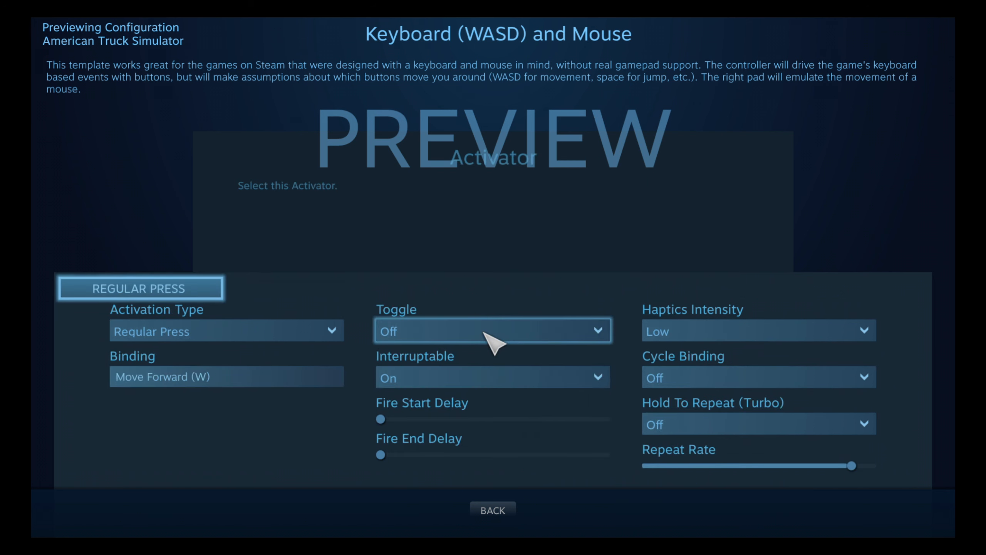
left_click(494, 511)
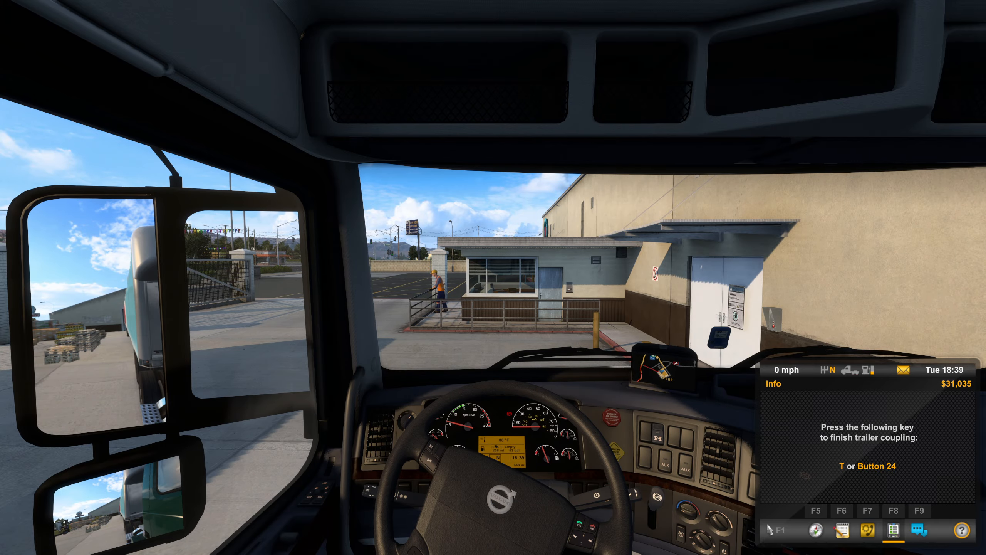
Finish trailer coupling with T from the free camera, re-enter the cab, then view the truck from beneath
key("2")
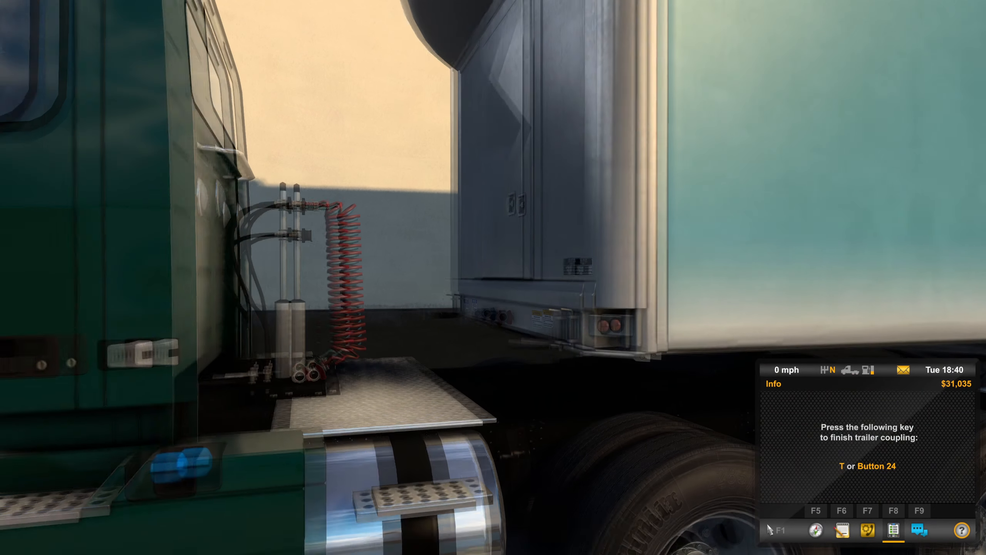
key("t")
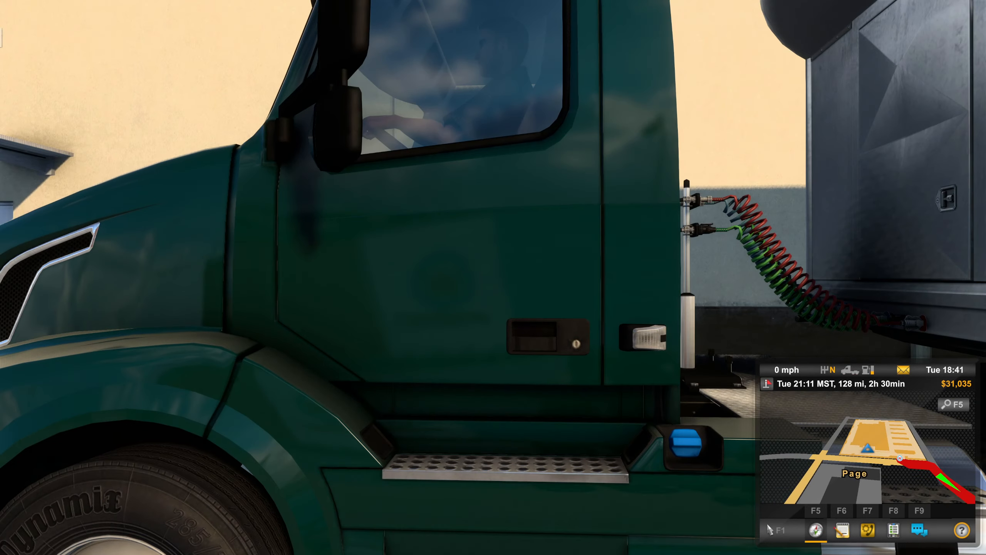
key("1")
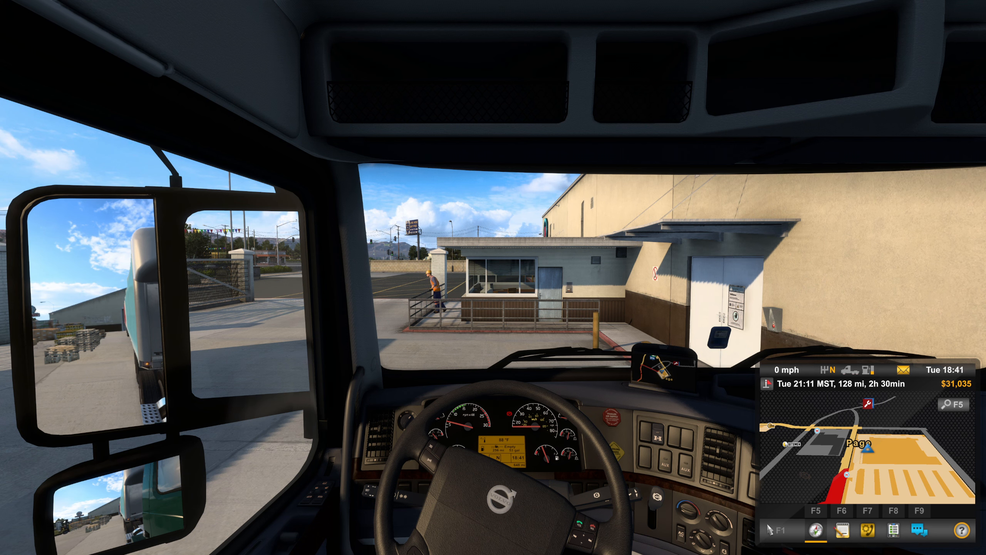
key("6")
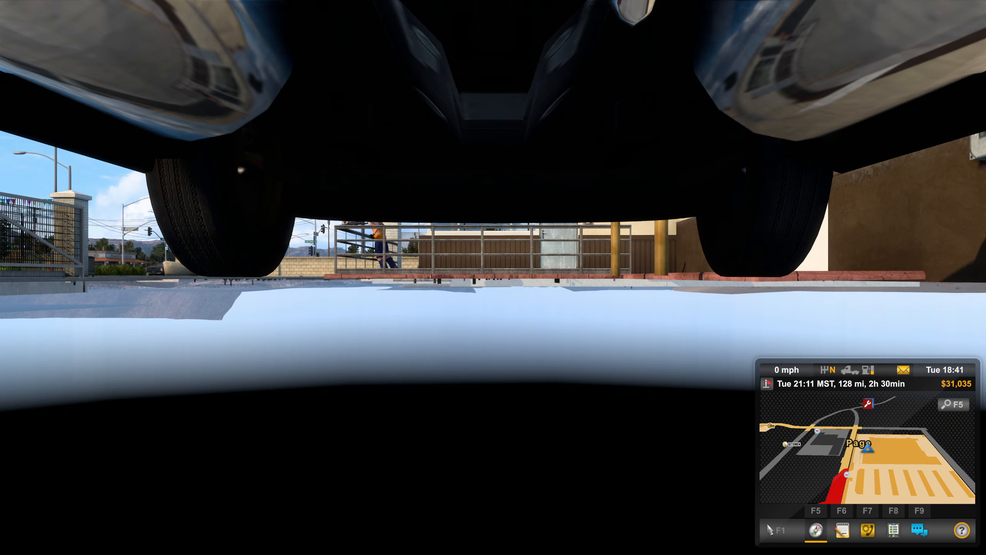